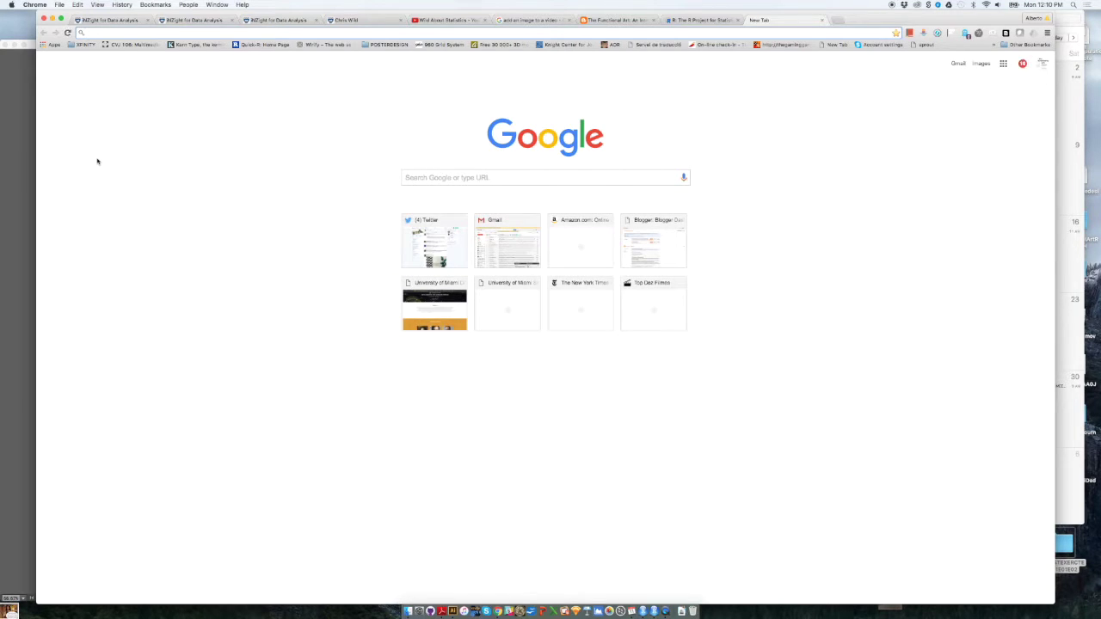
- Search the web for inzight and choose Mac OS X 10.11 El Capitan on the iNZightVIT download page
type("inzight")
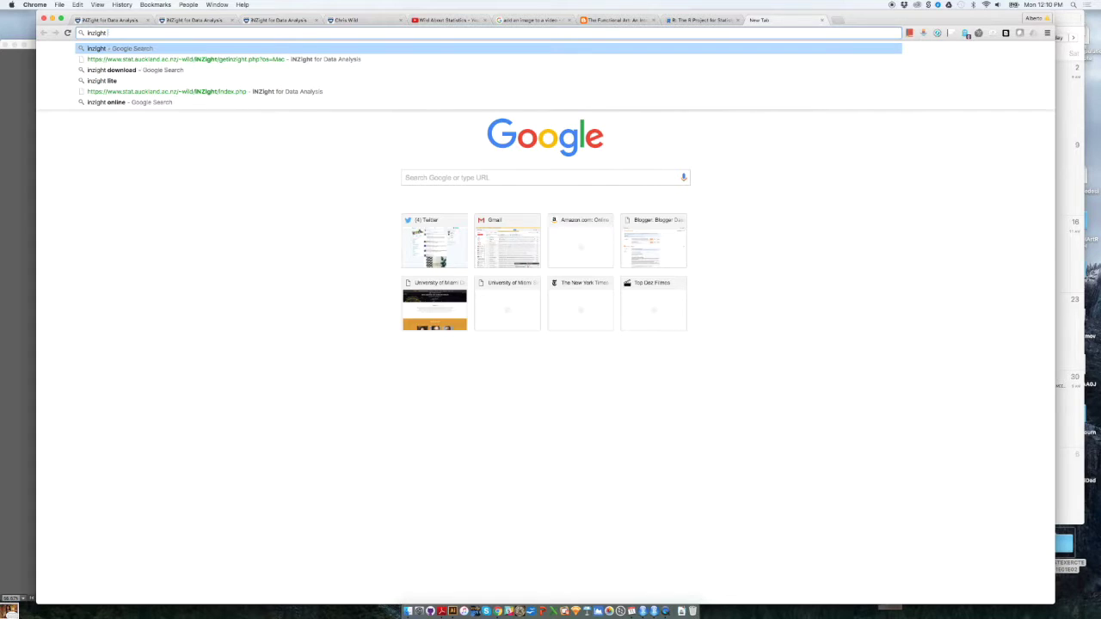
key("Return")
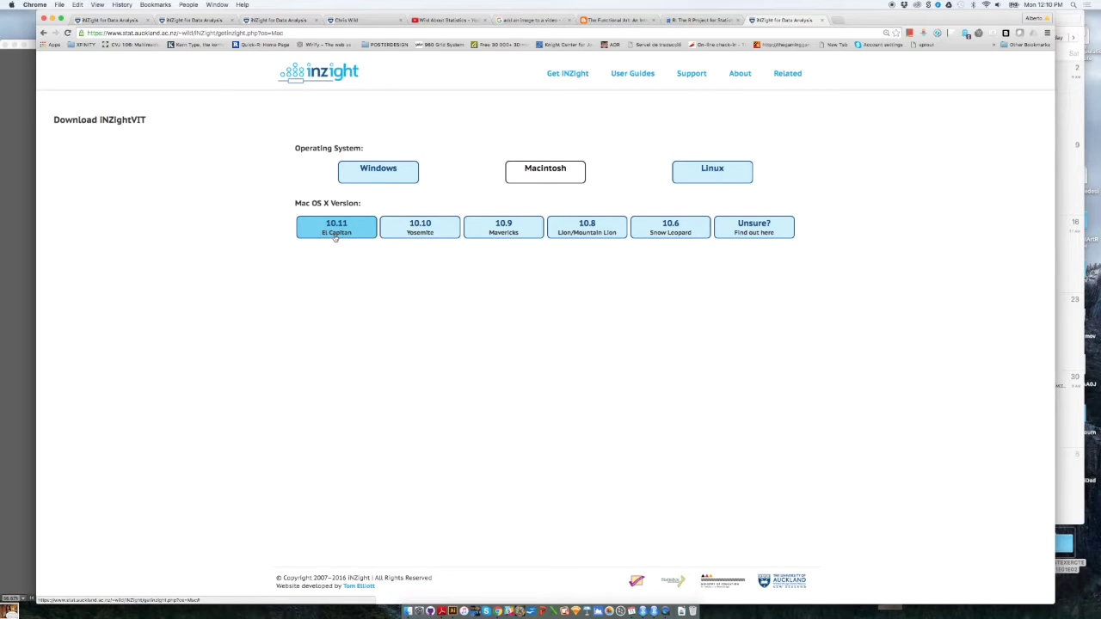
left_click(336, 232)
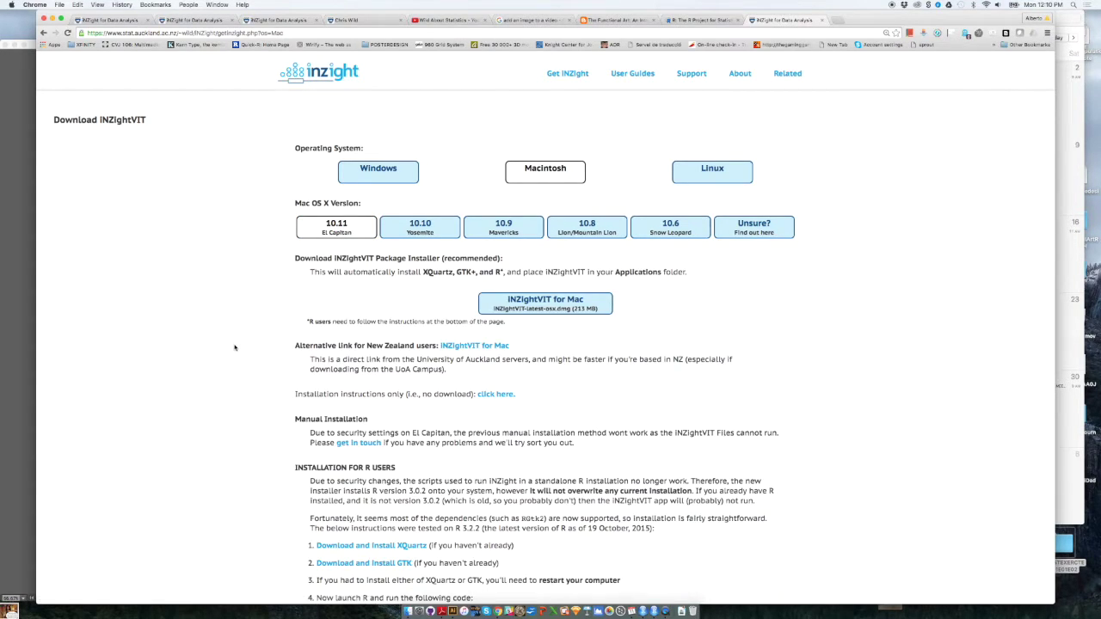
- Scroll to the Installation for R Users section, highlighting the instructions-only line and the R-user steps
scroll(237, 346, "down", 2)
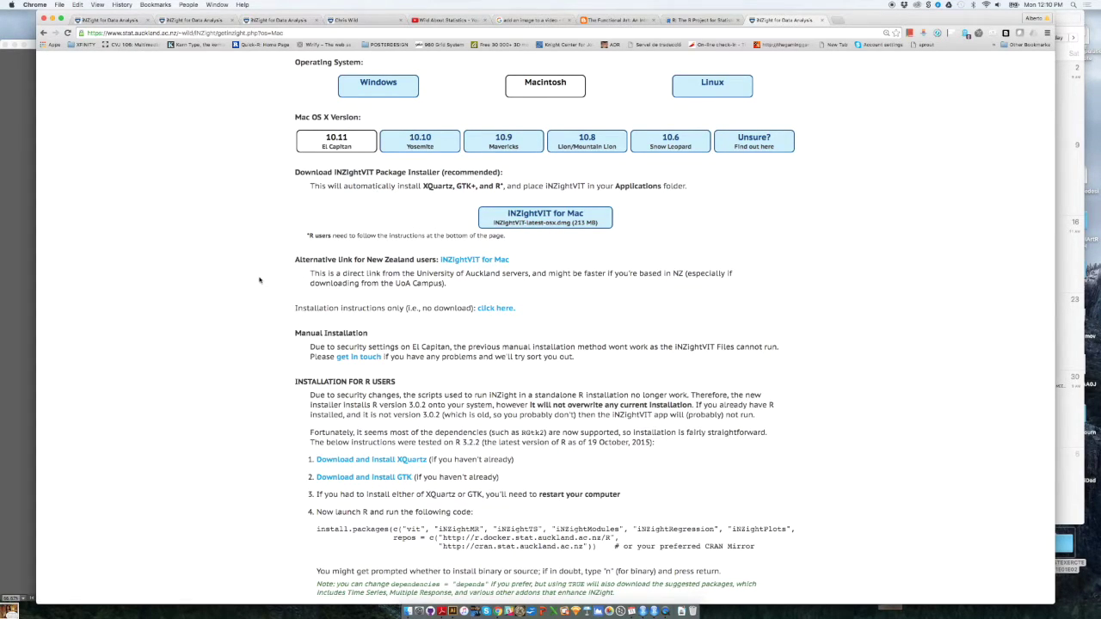
scroll(260, 280, "down", 1)
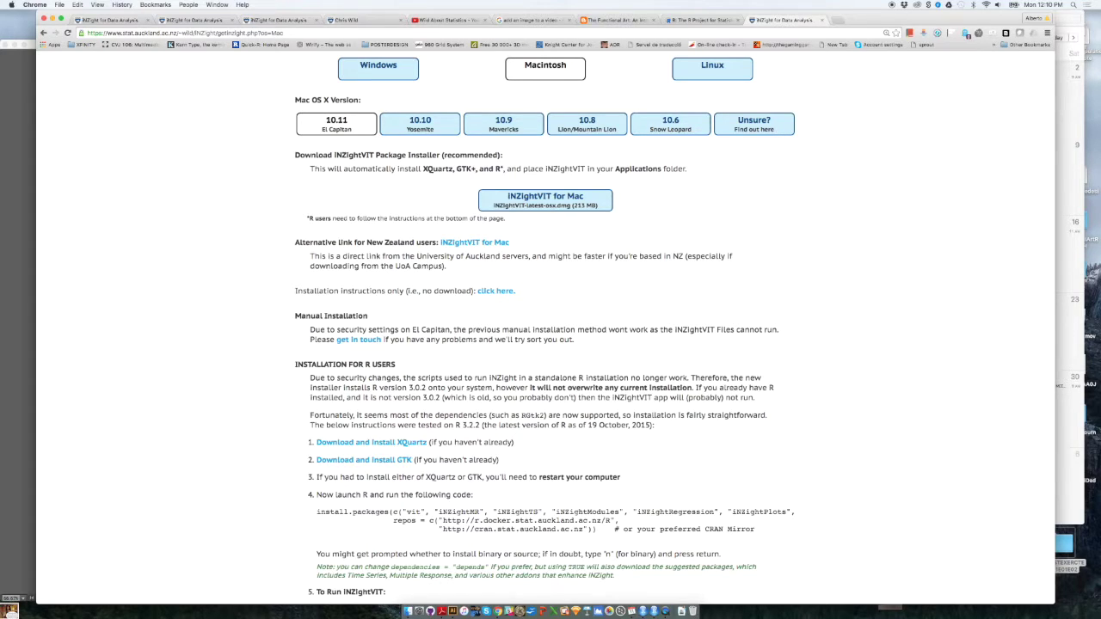
scroll(260, 280, "down", 1)
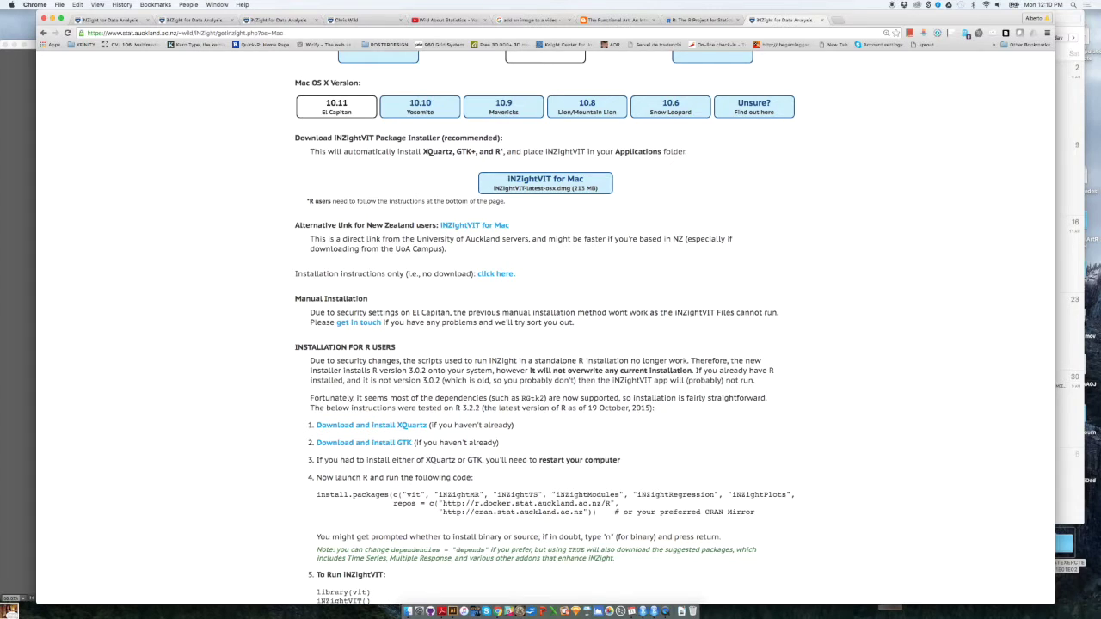
scroll(390, 245, "down", 3)
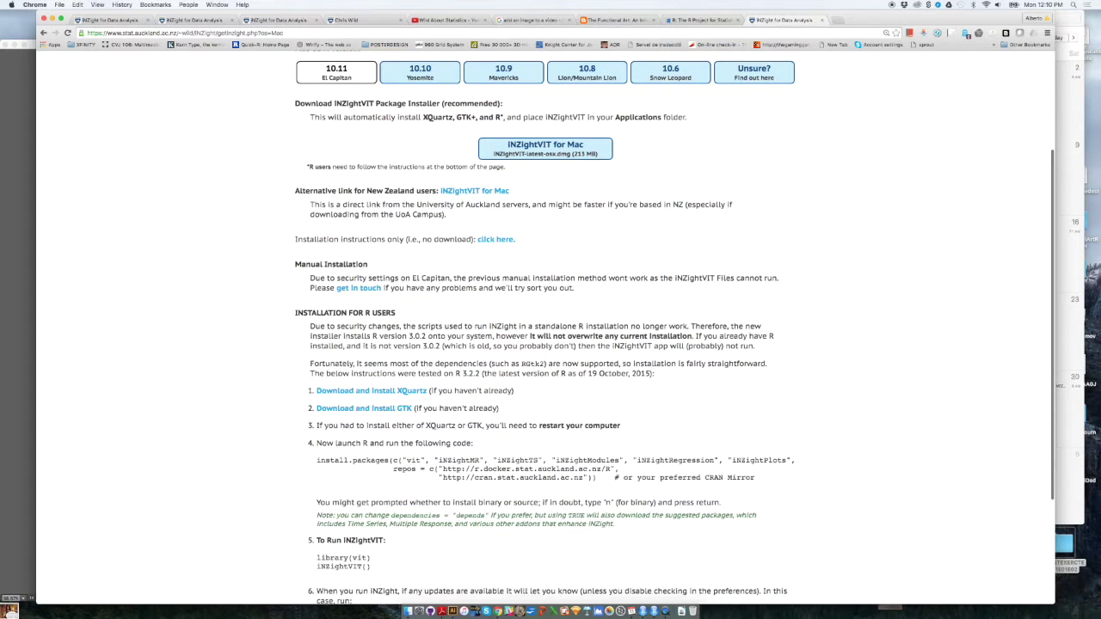
scroll(390, 244, "up", 3)
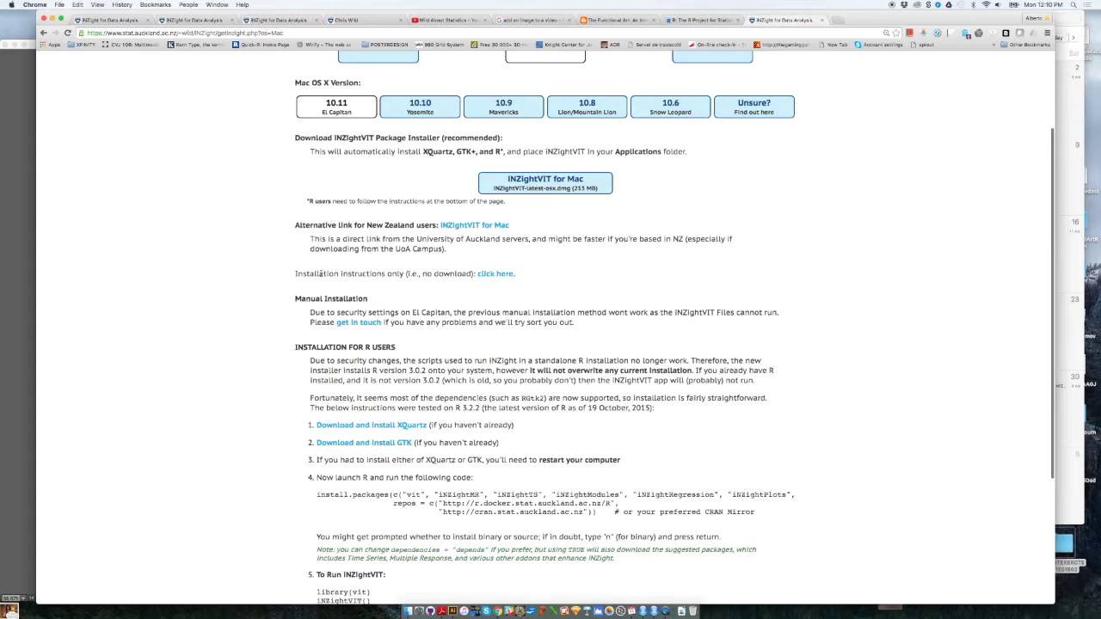
left_click_drag(296, 274, 504, 275)
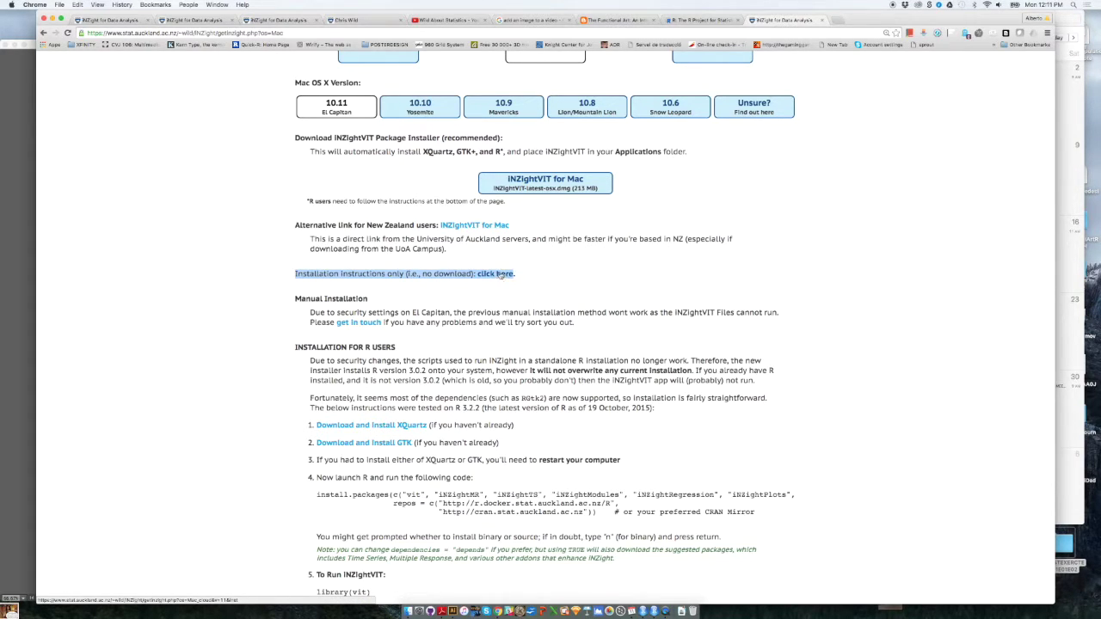
left_click(521, 294)
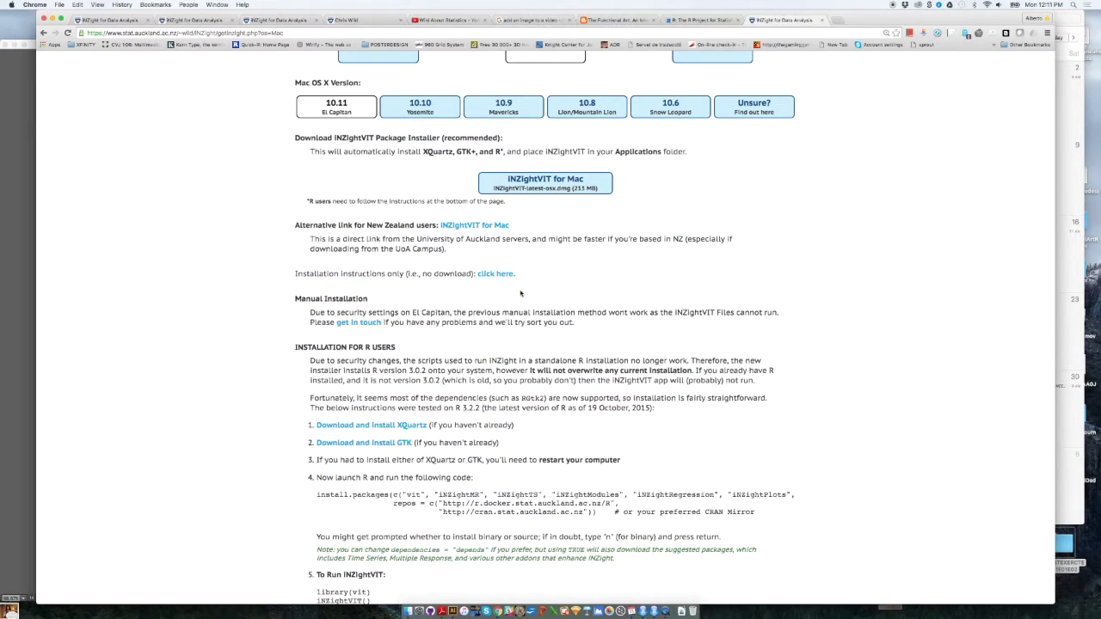
scroll(521, 293, "down", 3)
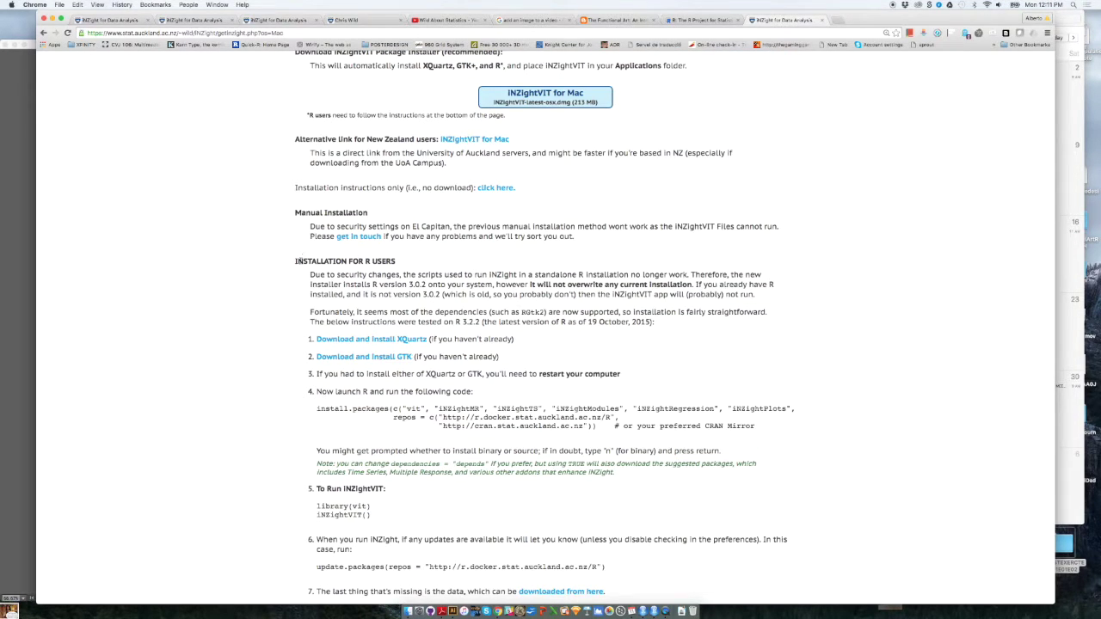
left_click_drag(296, 260, 772, 432)
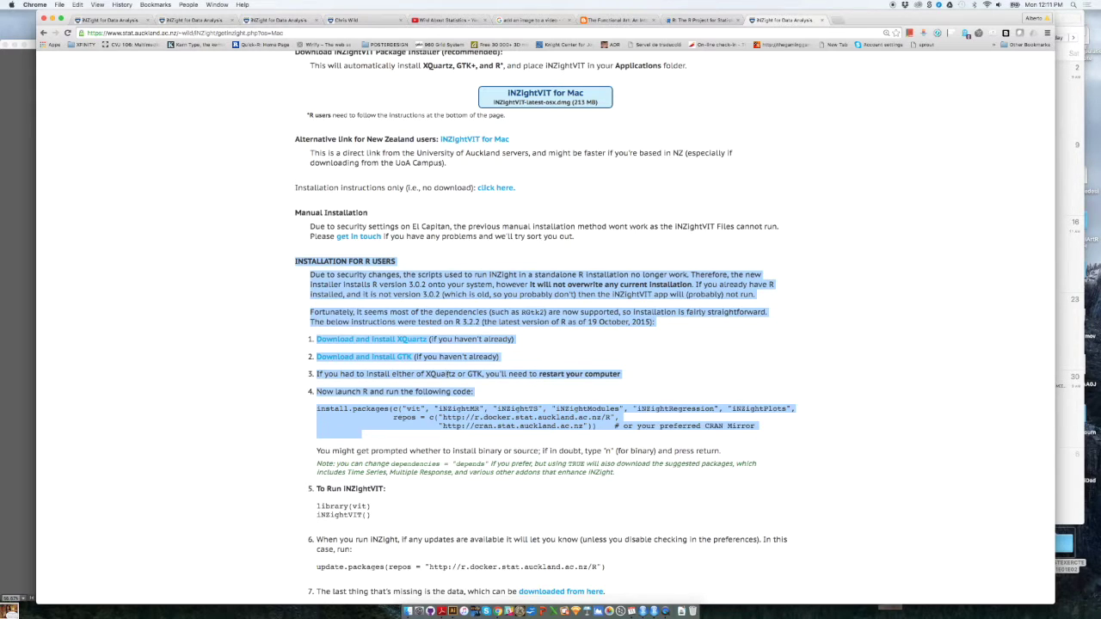
left_click(271, 385)
scroll(271, 384, "down", 3)
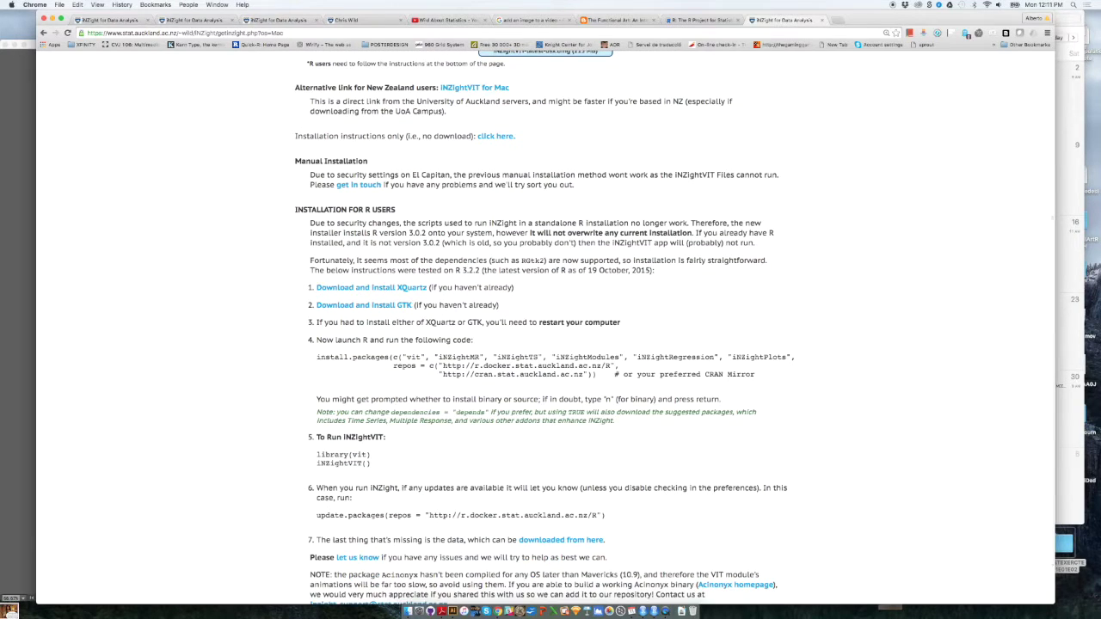
scroll(674, 328, "down", 1)
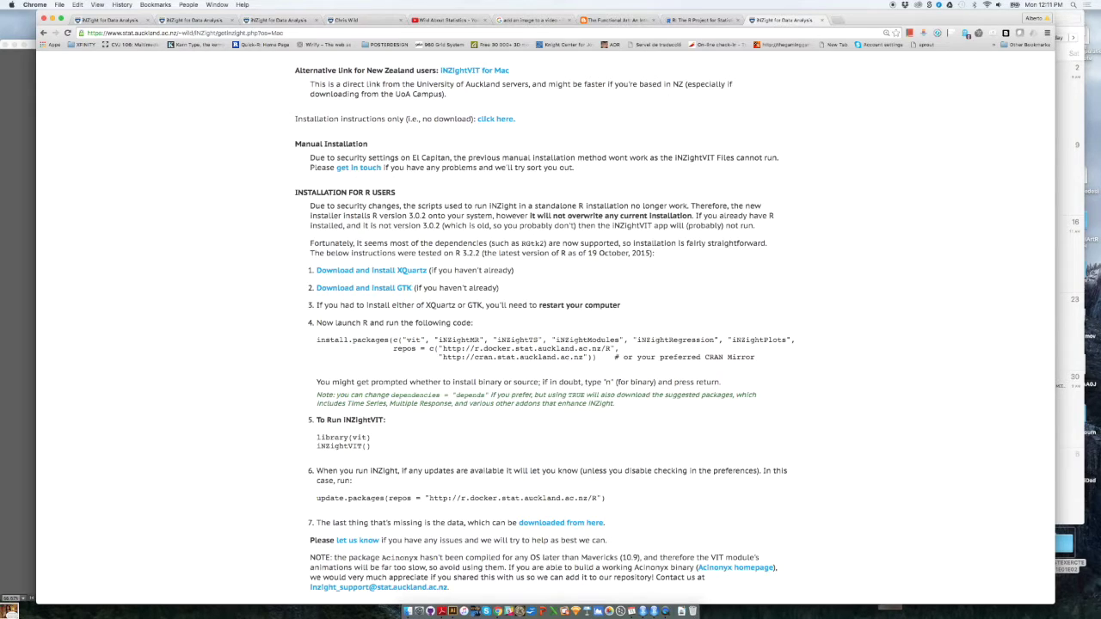
scroll(665, 327, "down", 1)
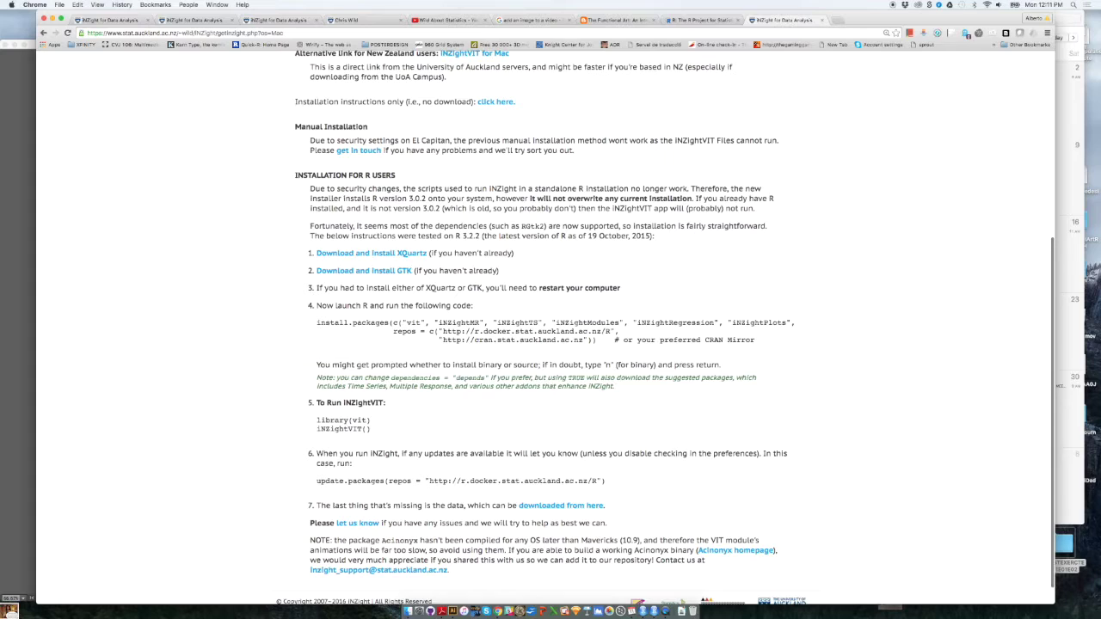
scroll(665, 327, "down", 1)
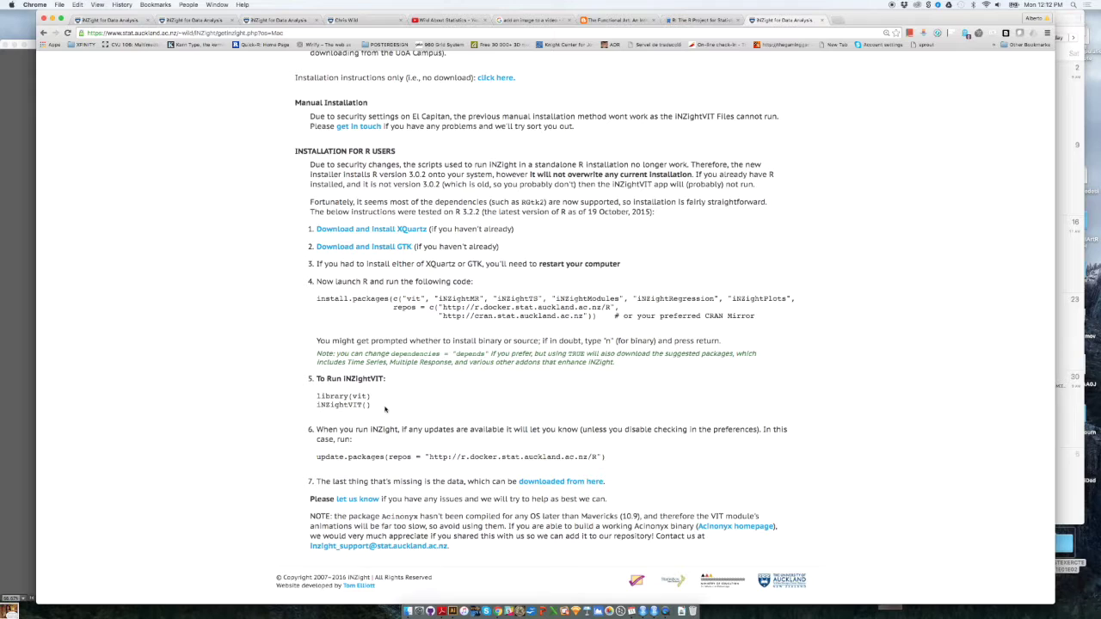
- Switch to Finder and arrange the windows so the iNZightVIT folder sits in front
left_click(408, 611)
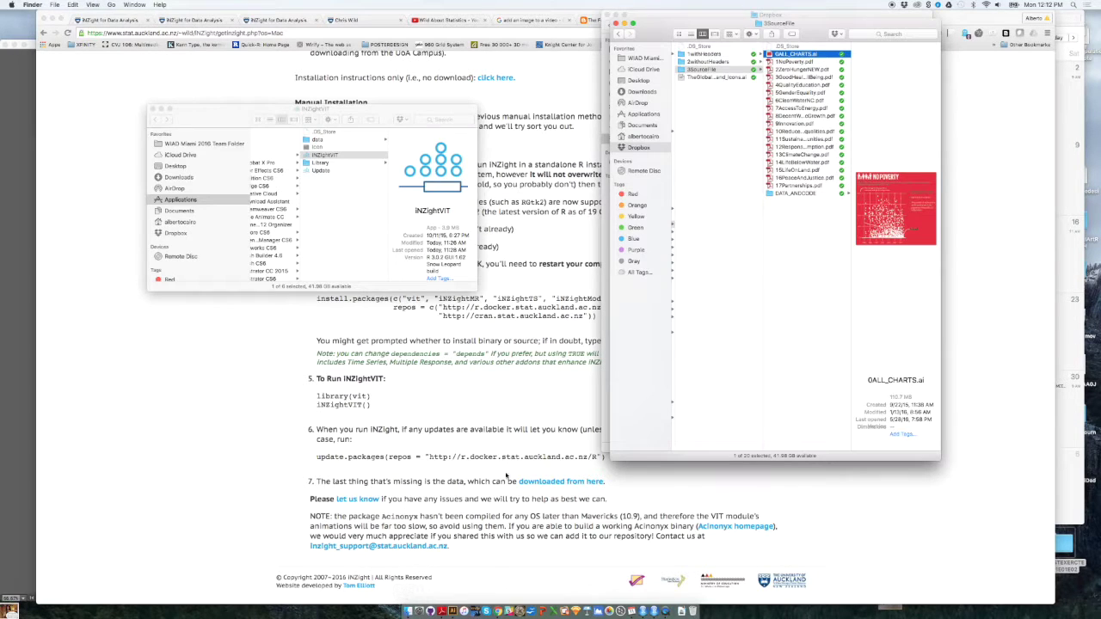
left_click_drag(651, 33, 714, 131)
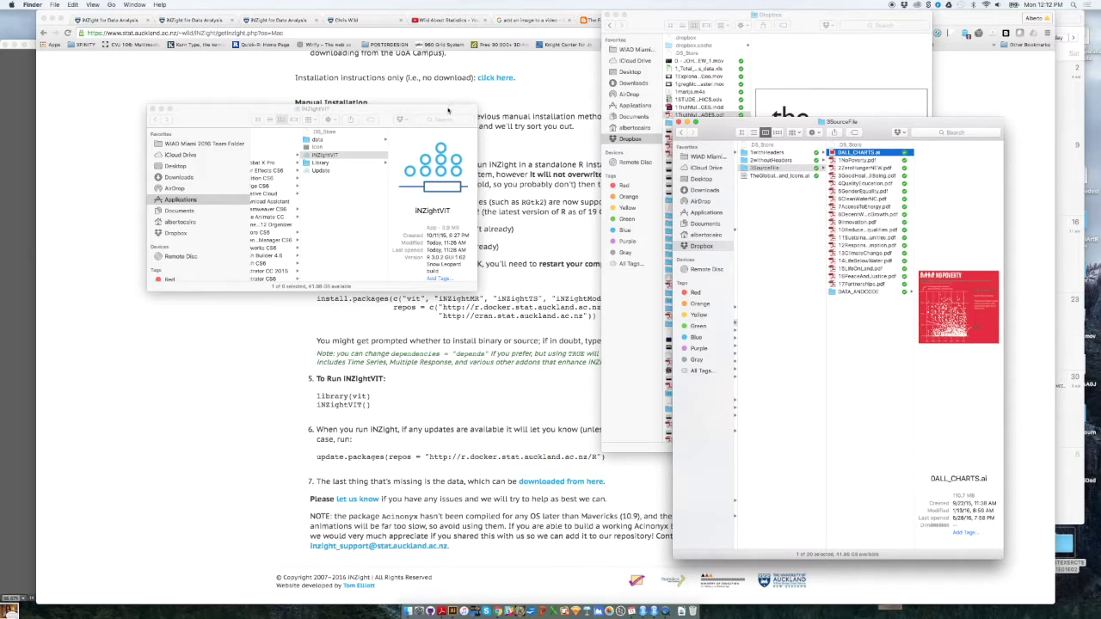
left_click_drag(450, 109, 422, 71)
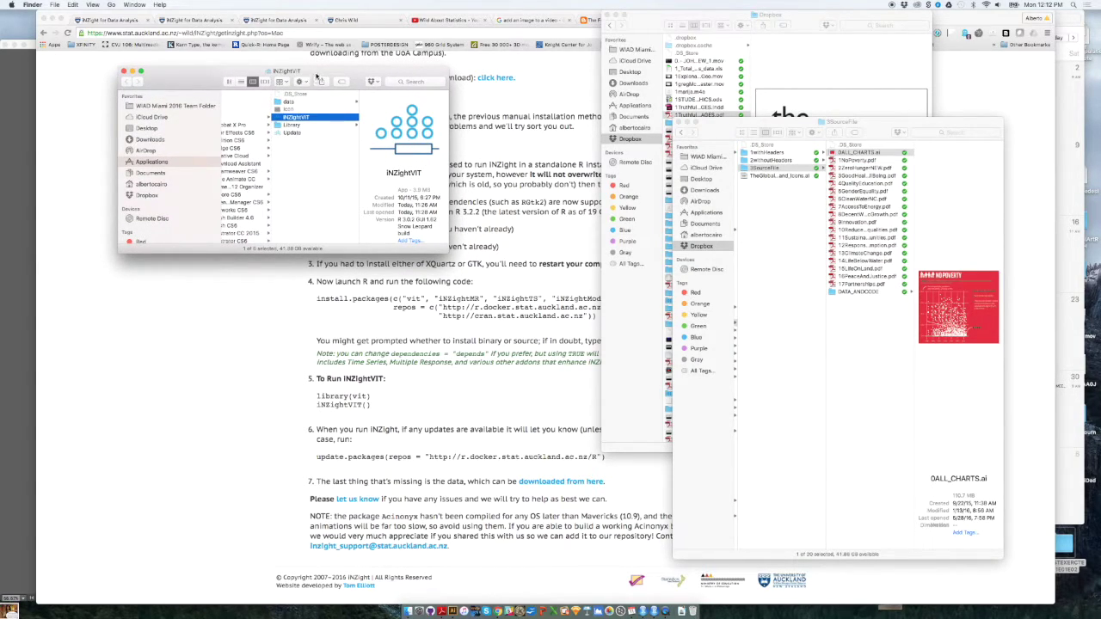
left_click_drag(315, 75, 293, 66)
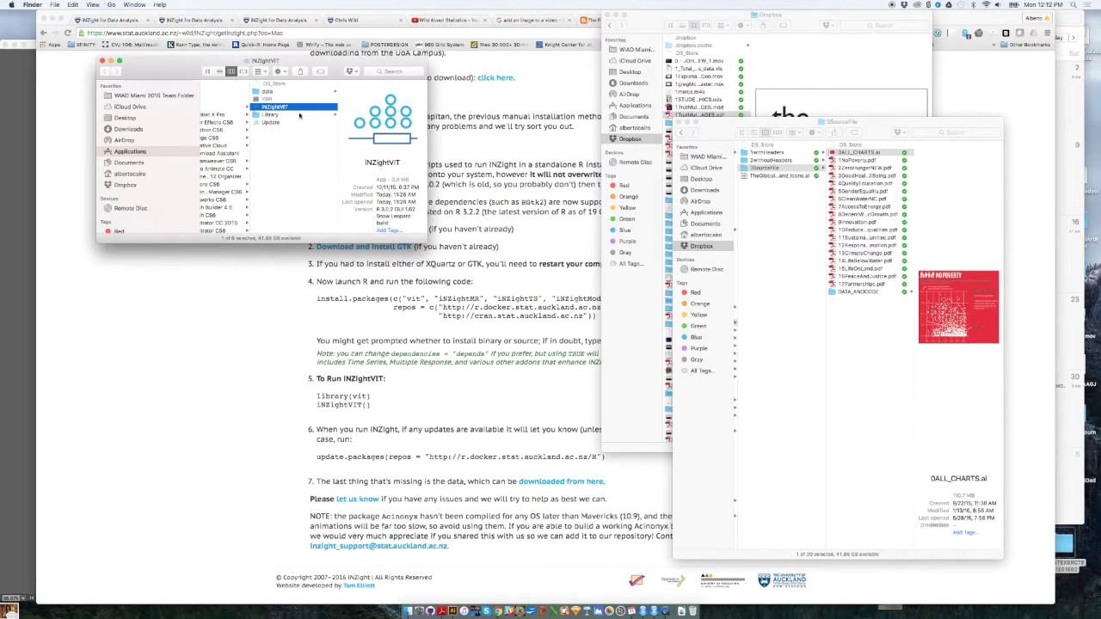
- Launch the iNZightVIT app, dismiss the resulting crash report, and bring up Spotlight search
double_click(277, 108)
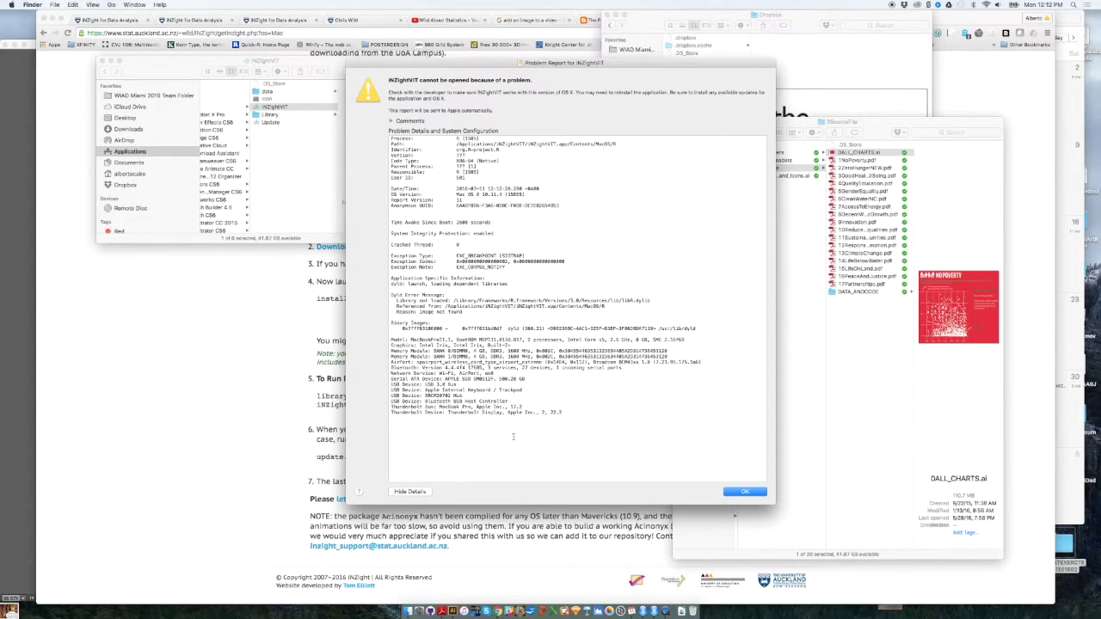
left_click(738, 496)
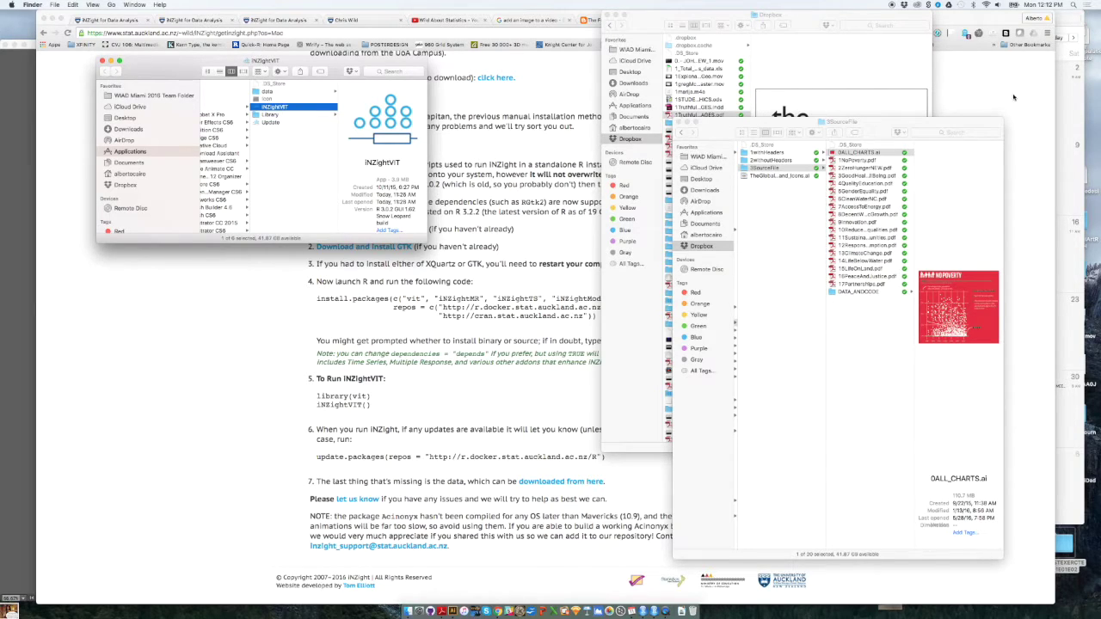
left_click(1073, 6)
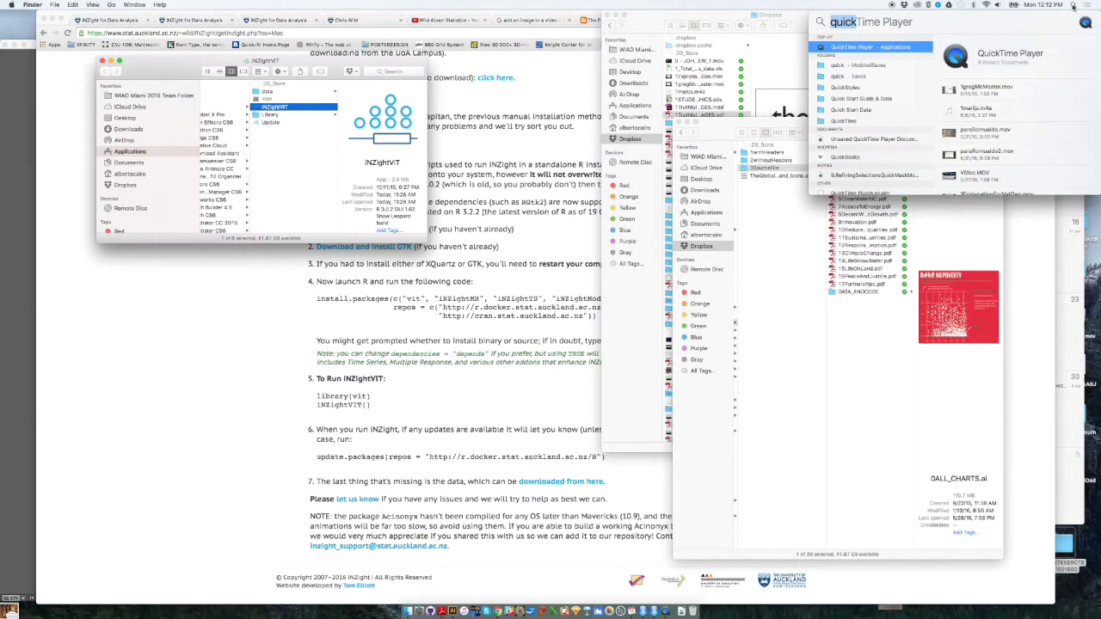
- Launch R from Spotlight and select the library(vit) and iNZightVIT() commands on the install page
type("r")
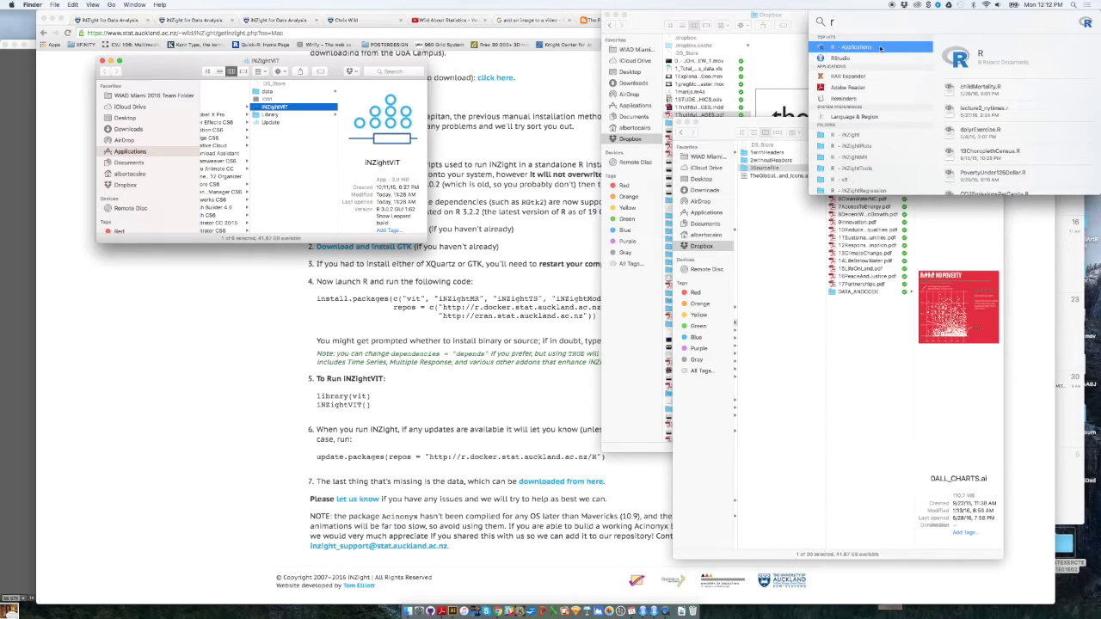
key("Return")
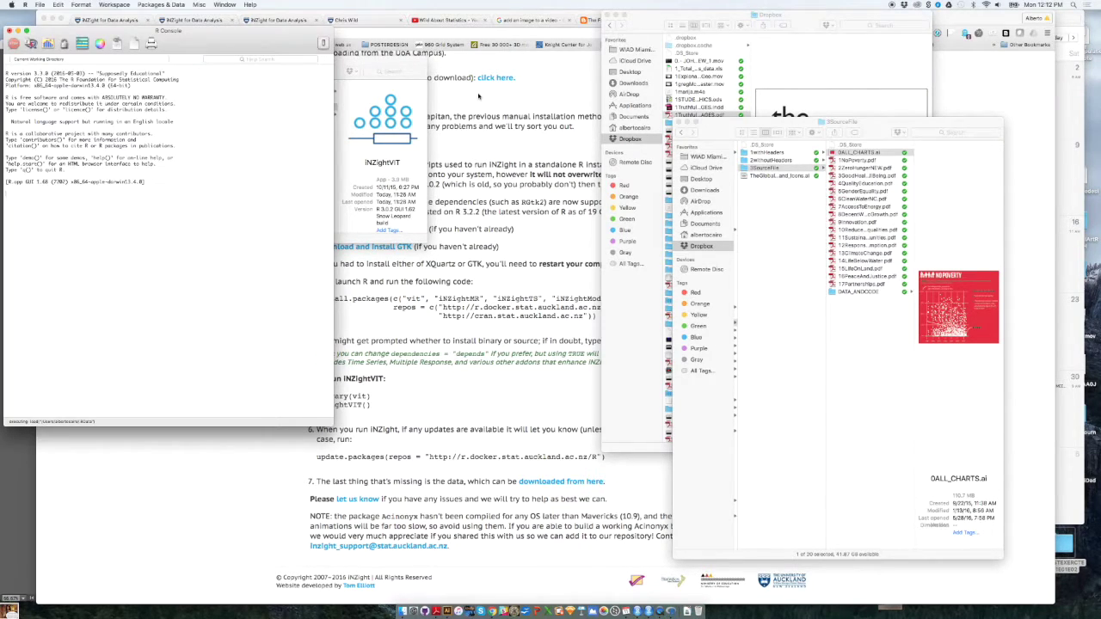
left_click(509, 363)
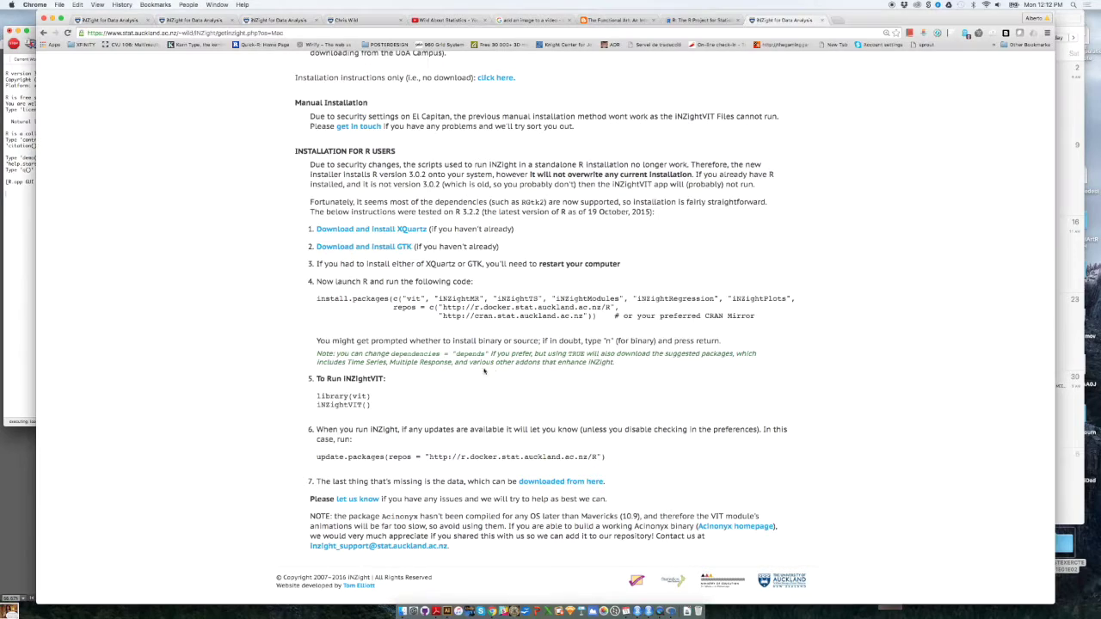
left_click_drag(311, 15, 424, 25)
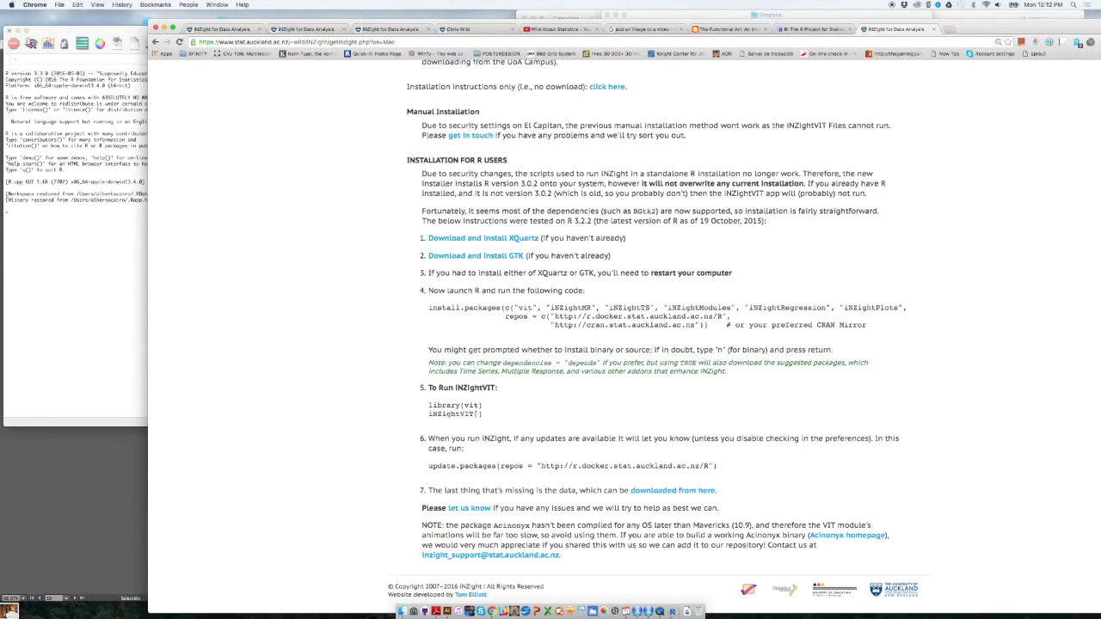
left_click_drag(429, 404, 483, 416)
key("super+c")
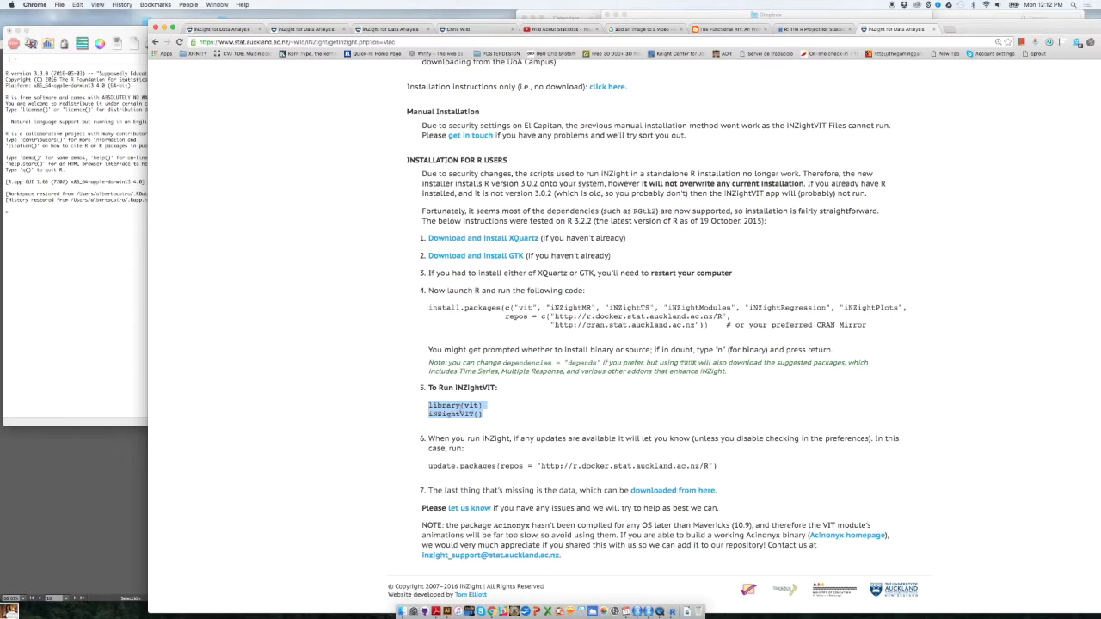
- Paste and run library(vit) and iNZightVIT() in the R Console to open the iNZight launcher
left_click(86, 249)
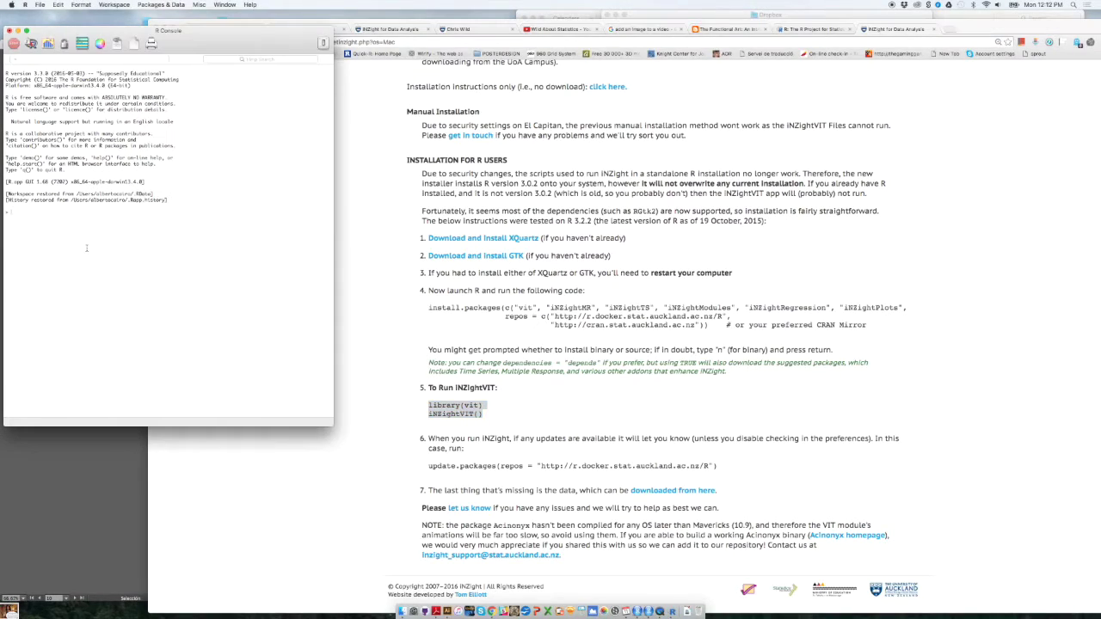
key("super+v")
key("Return")
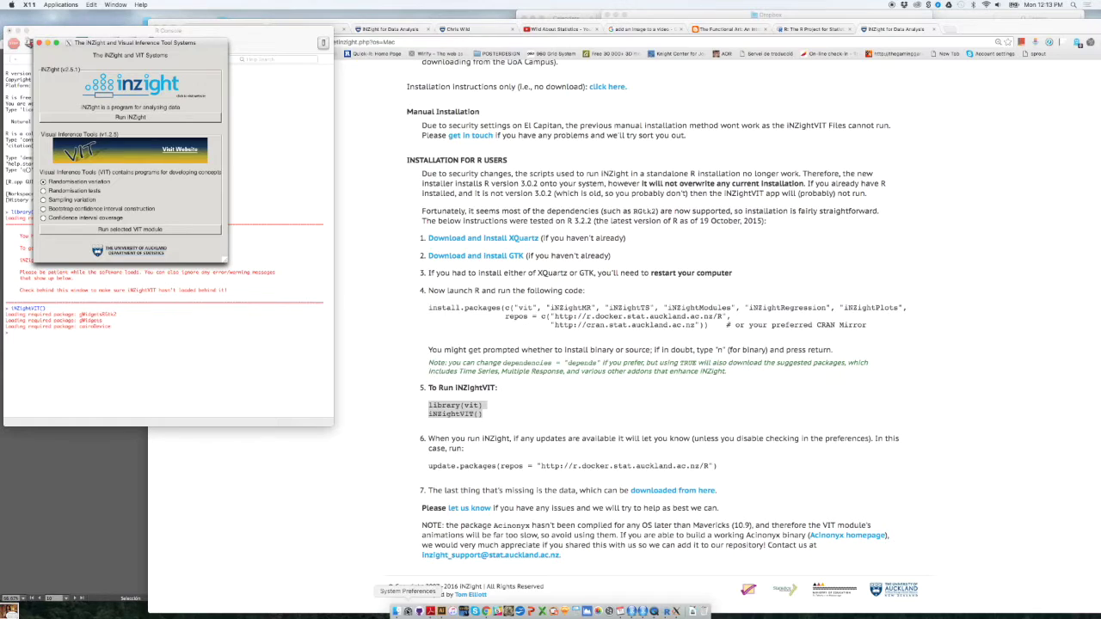
left_click(397, 611)
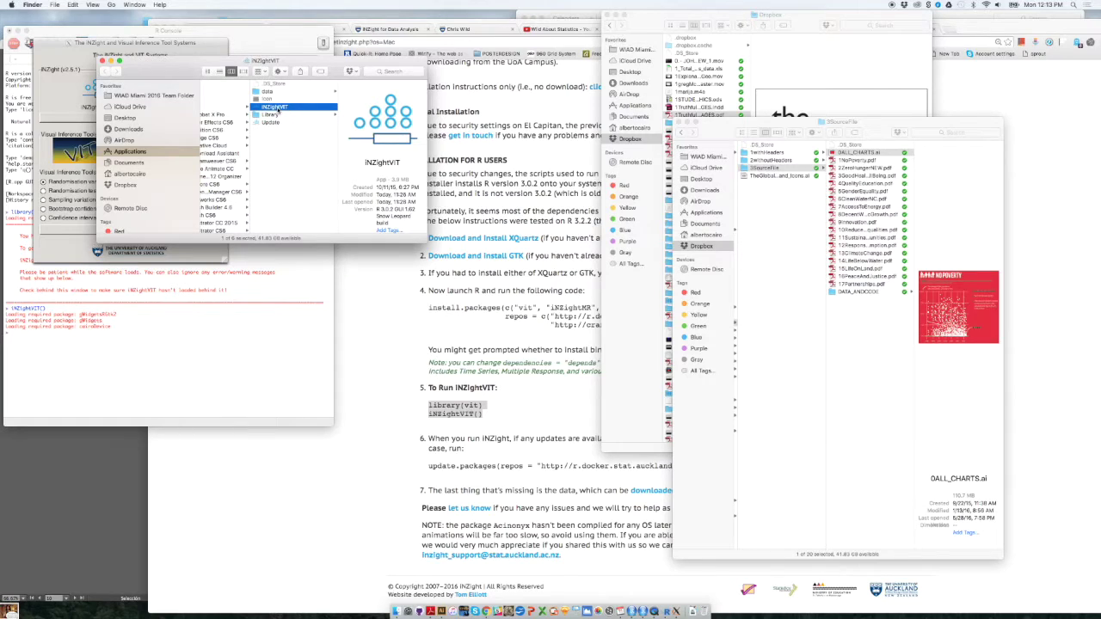
- Move the Finder window off the iNZight and VIT Systems launcher, reposition the launcher, and run iNZight
left_click_drag(192, 63, 401, 162)
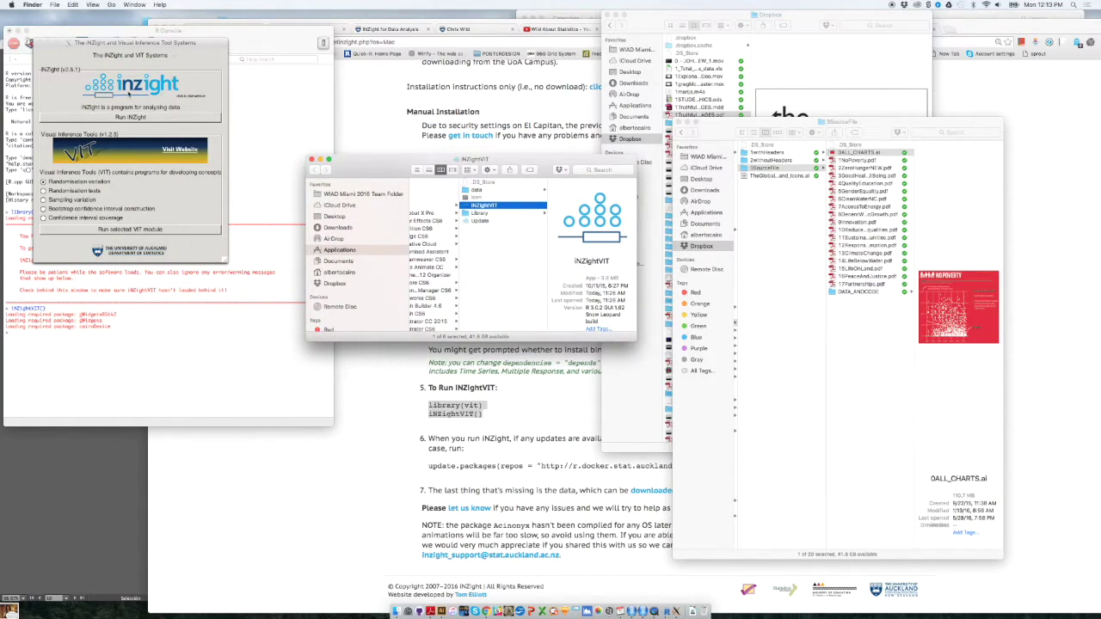
left_click_drag(69, 42, 204, 27)
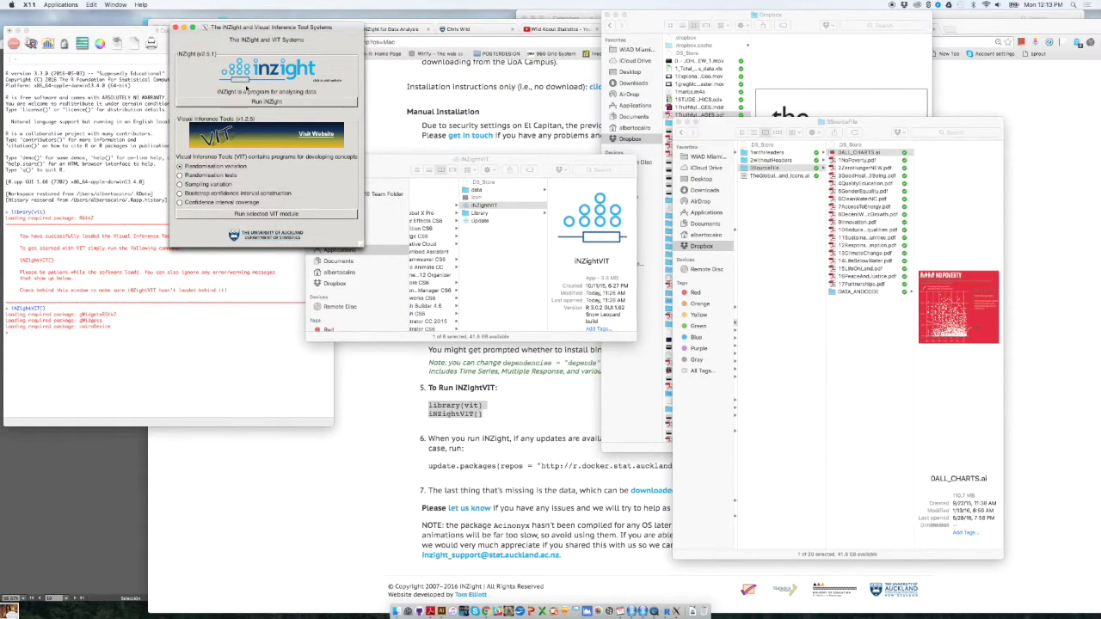
left_click(242, 103)
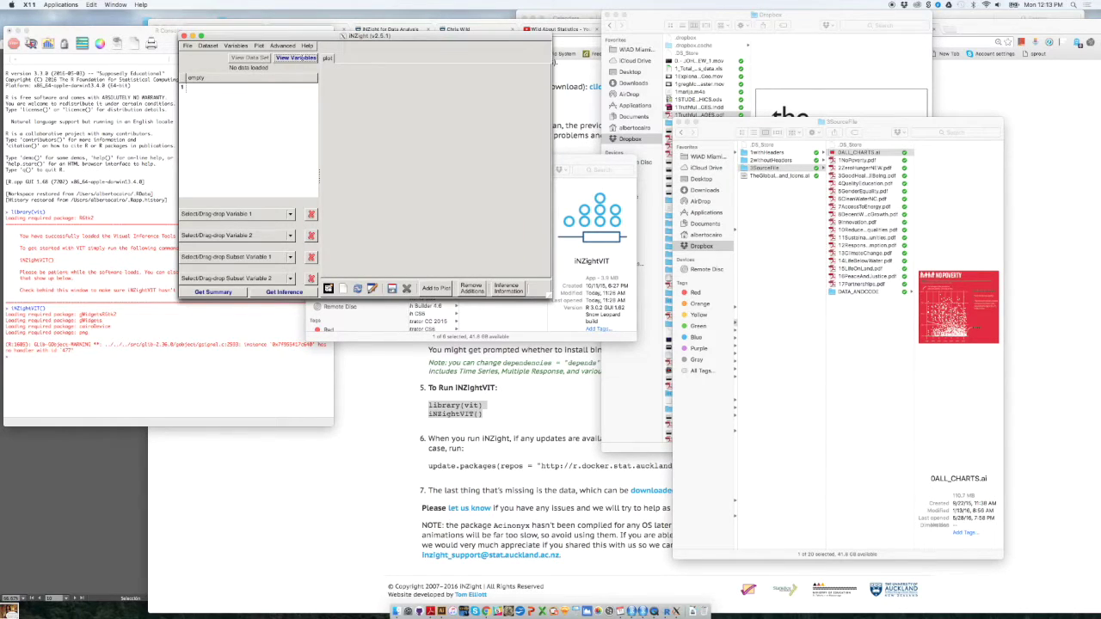
- Shift the empty iNZight v2.5.1 window down and left, then enlarge it to fill most of the screen
left_click_drag(284, 36, 174, 78)
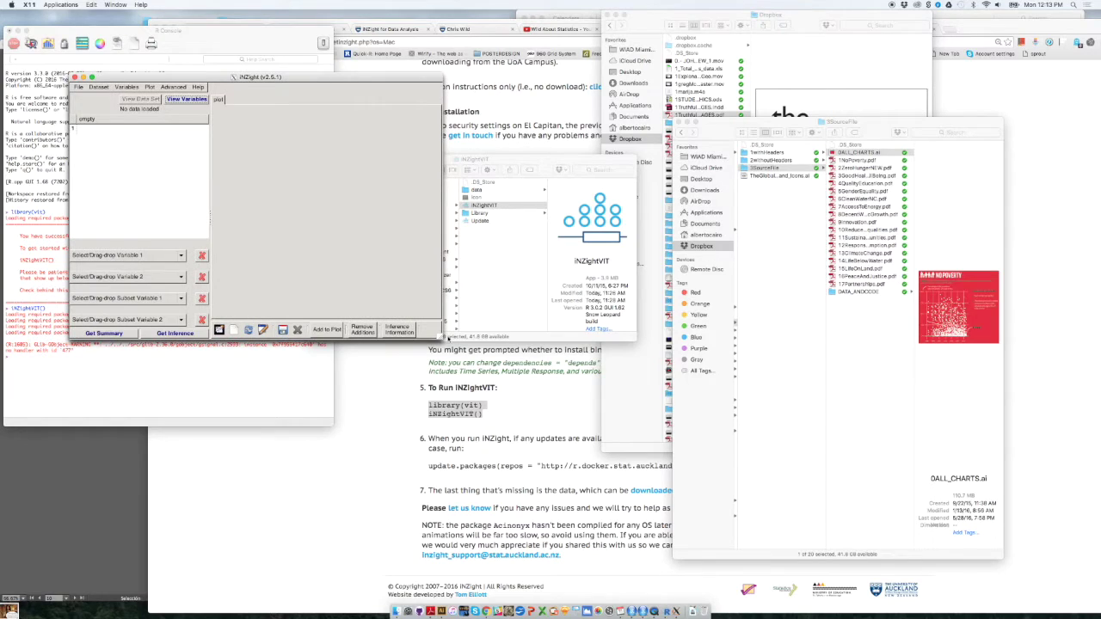
left_click_drag(443, 338, 893, 556)
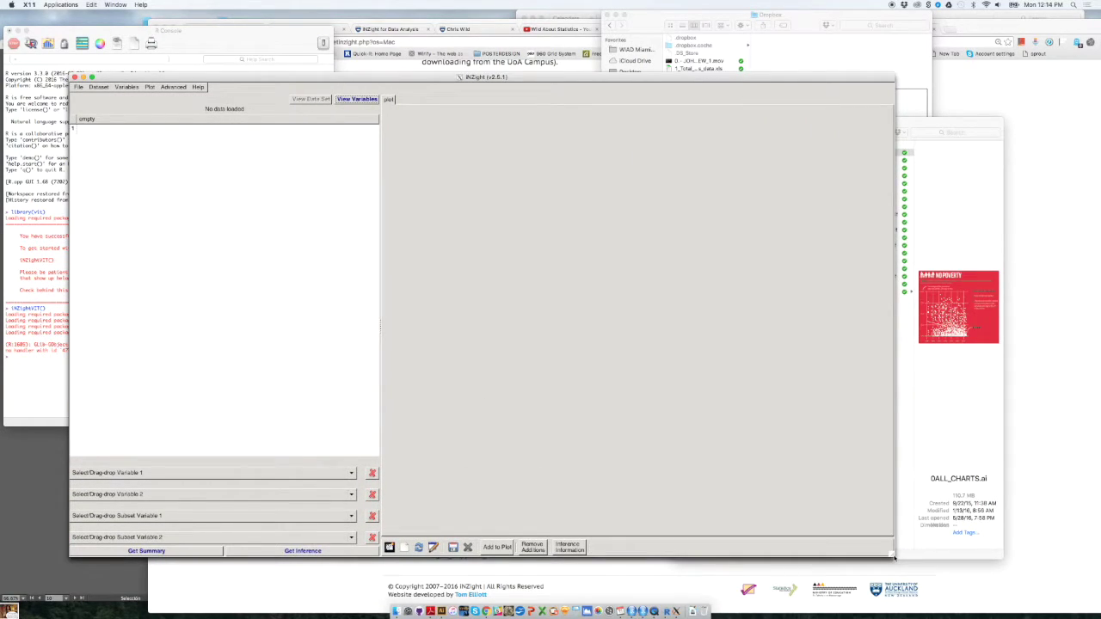